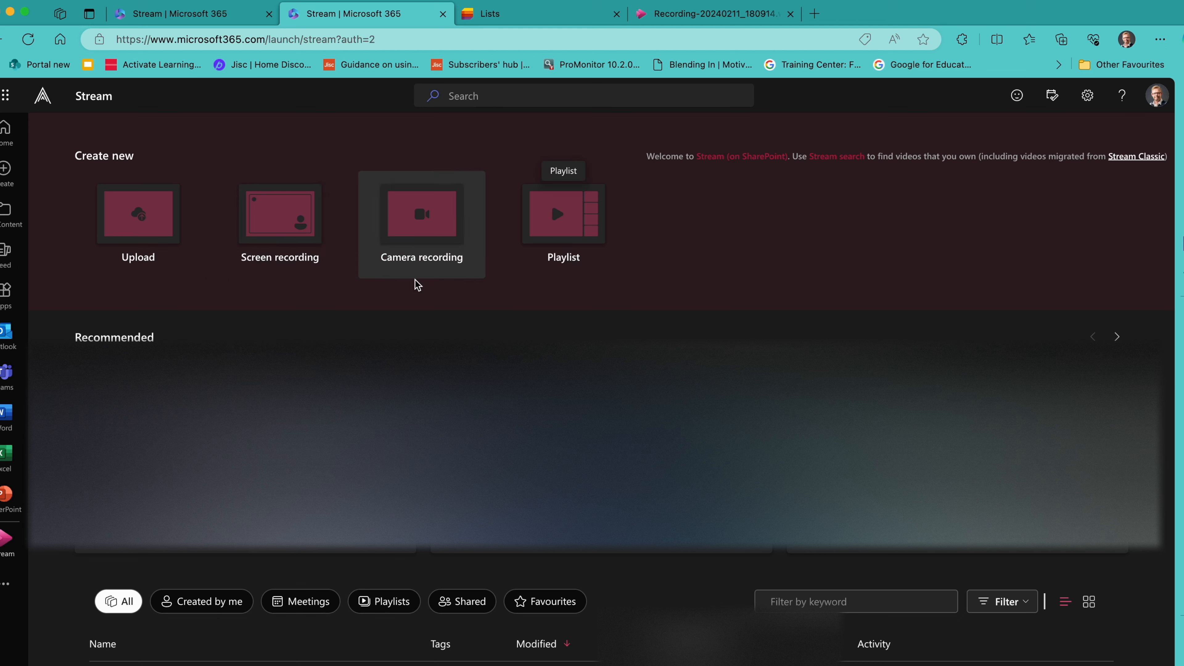
# - Browse the video list and filter it to show only videos created by me
pyautogui.scroll(-3, 344, 335)
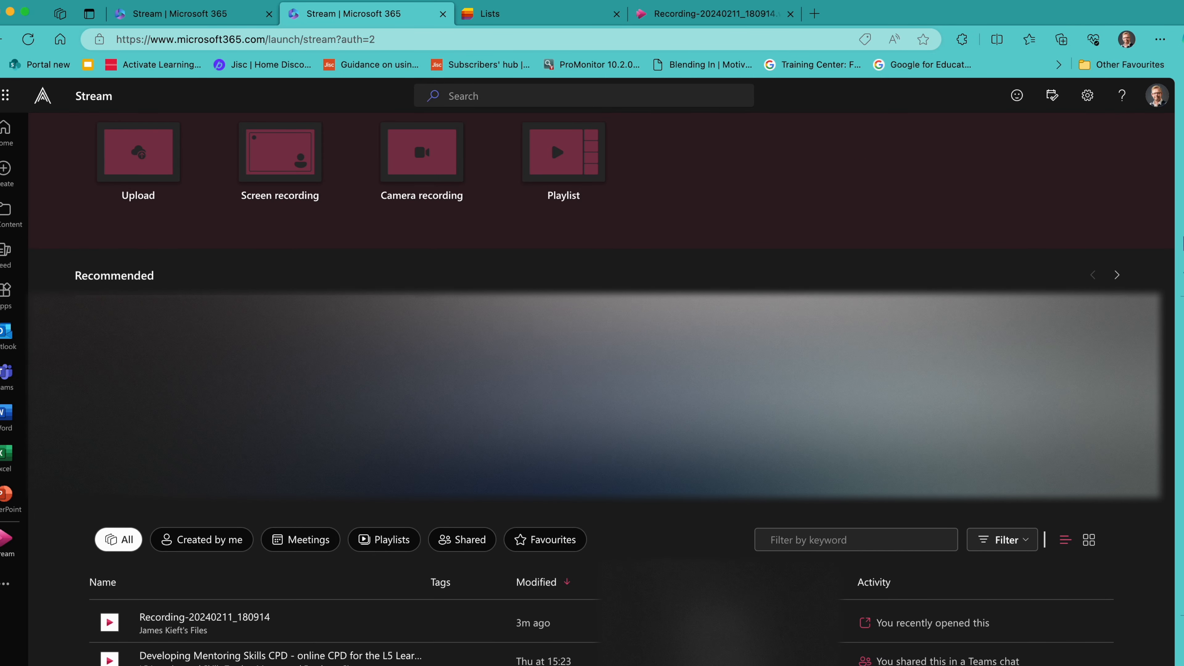
pyautogui.scroll(-10, 221, 398)
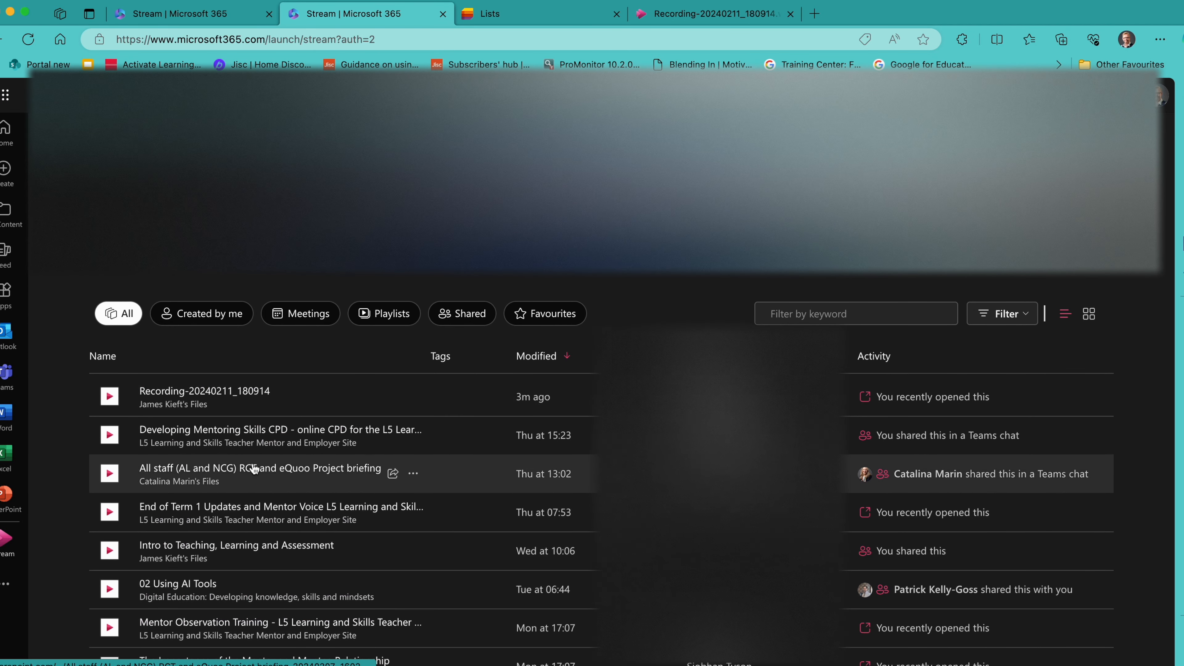
pyautogui.click(208, 322)
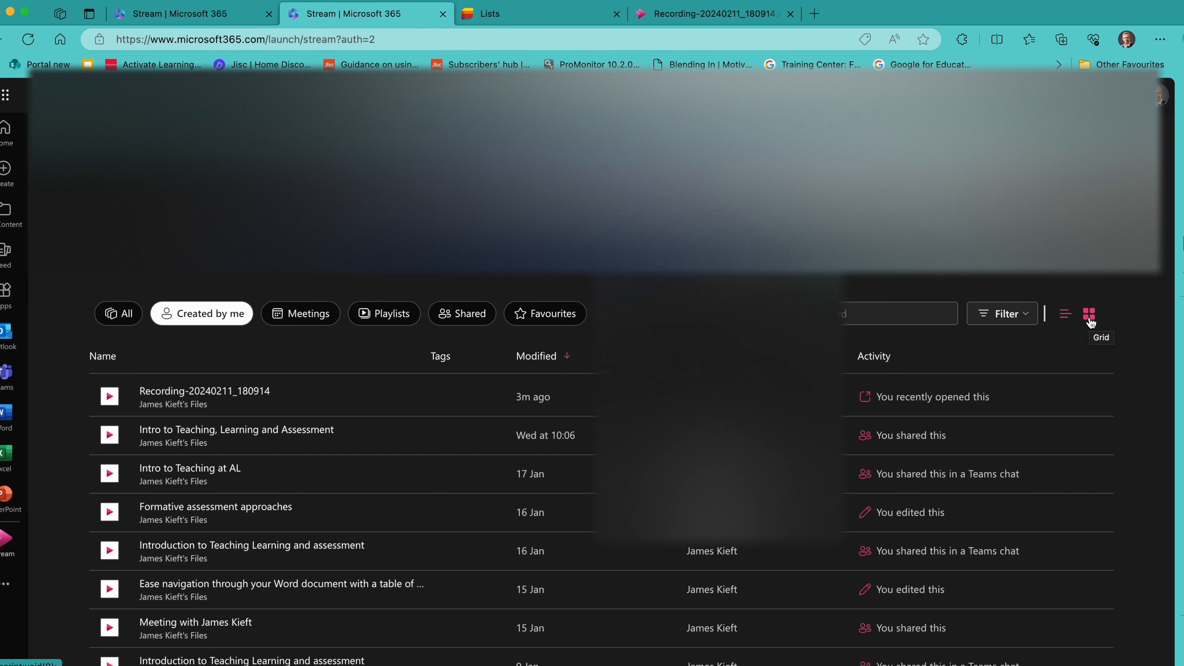
pyautogui.scroll(6, 925, 380)
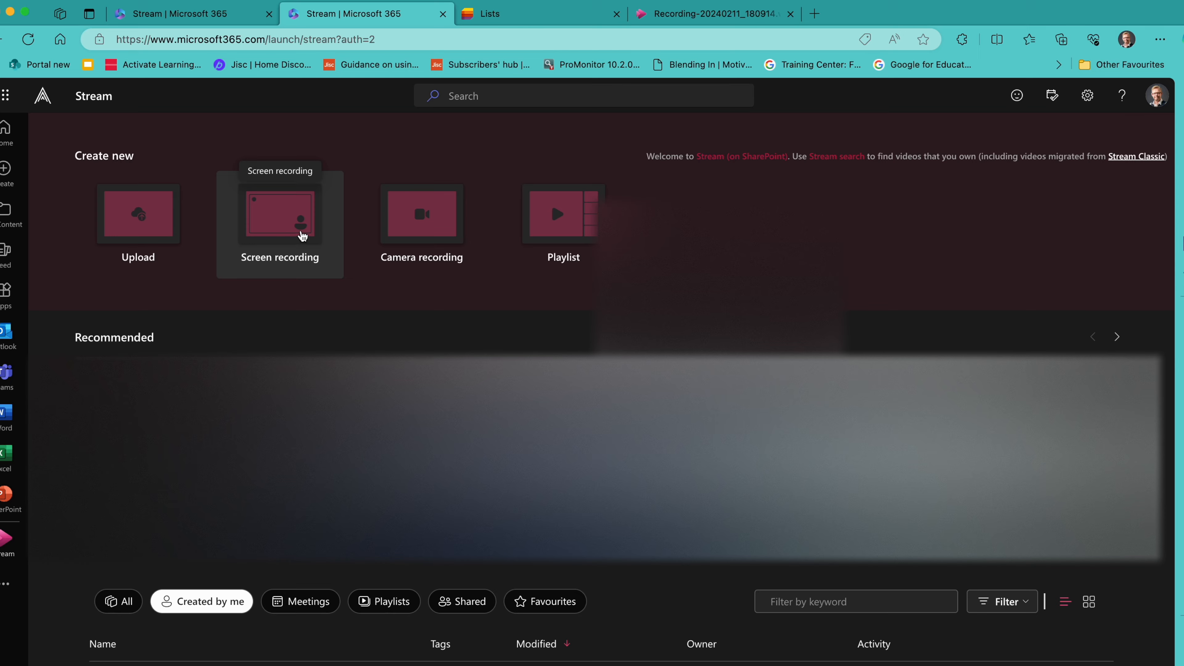
# - Create a new screen recording and shrink the camera bubble to roughly half its size in the frame's lower-left corner
pyautogui.click(280, 228)
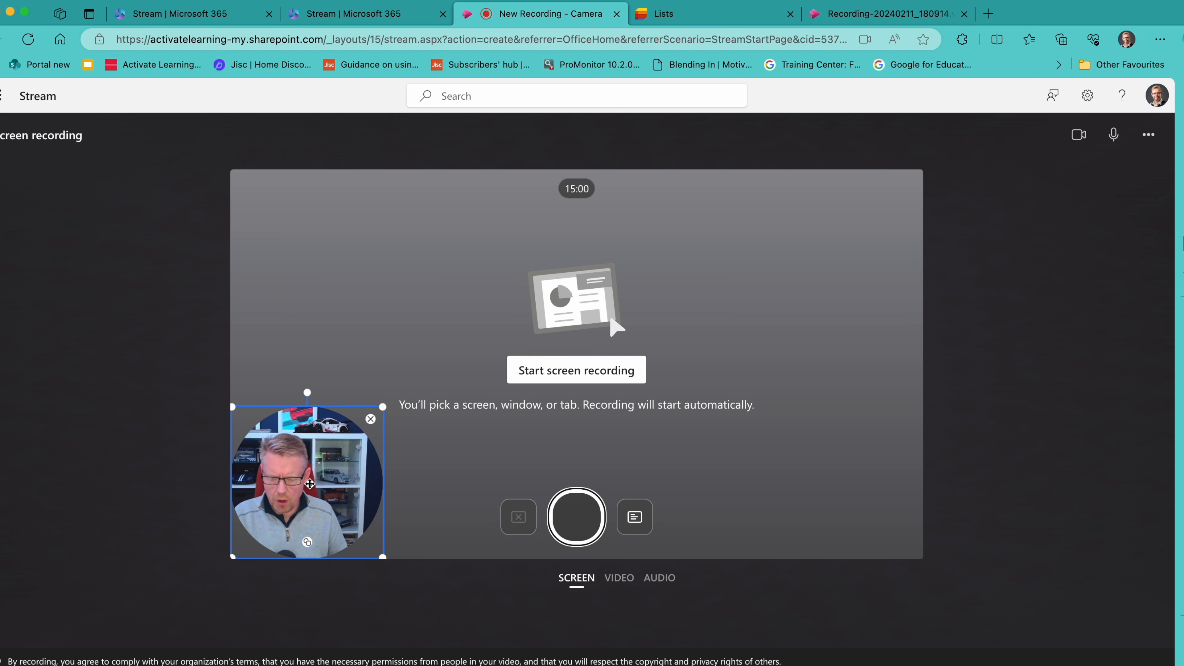
pyautogui.moveTo(383, 406); pyautogui.dragTo(267, 434)
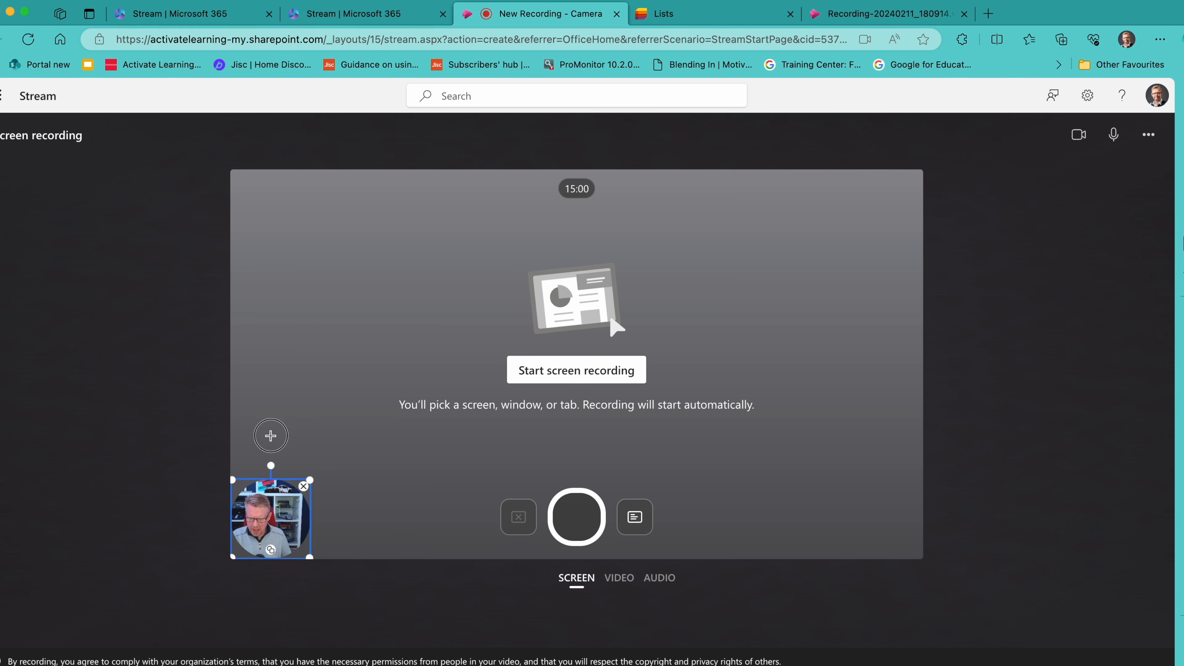
pyautogui.moveTo(273, 509)
pyautogui.mouseDown()
pyautogui.moveTo(496, 476)
pyautogui.moveTo(878, 209)
pyautogui.moveTo(857, 444)
pyautogui.moveTo(494, 484)
pyautogui.moveTo(321, 486)
pyautogui.moveTo(280, 509)
pyautogui.mouseUp()
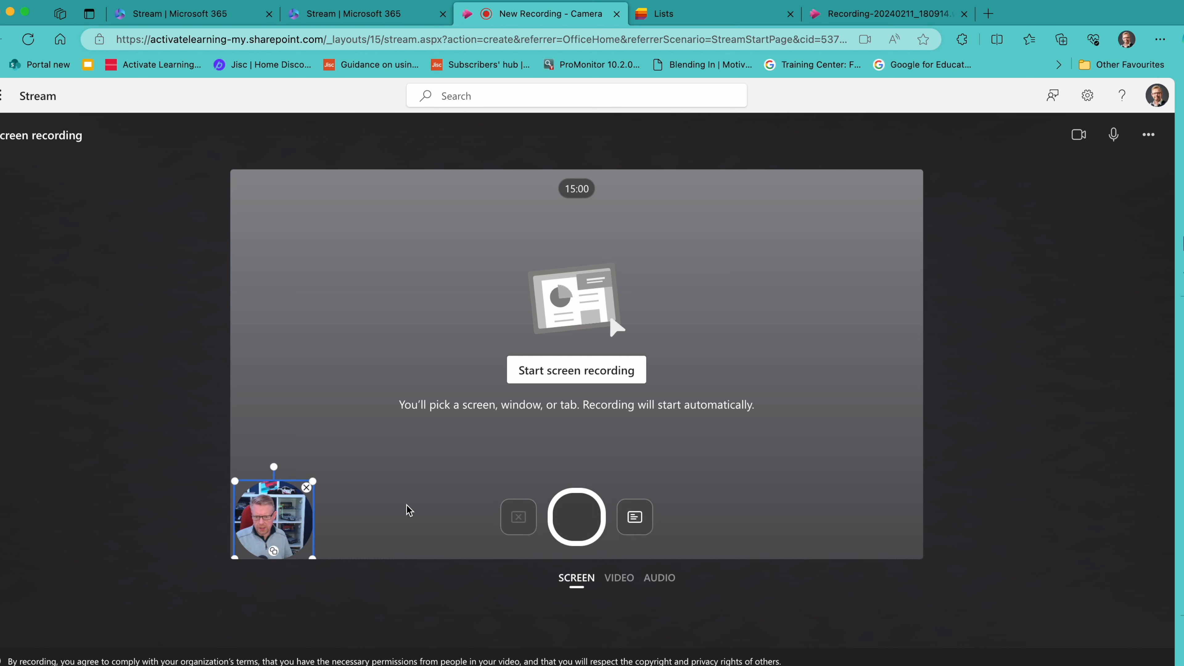
# - Open the teleprompter, paste the copied script into it and play it from near its beginning
pyautogui.click(638, 525)
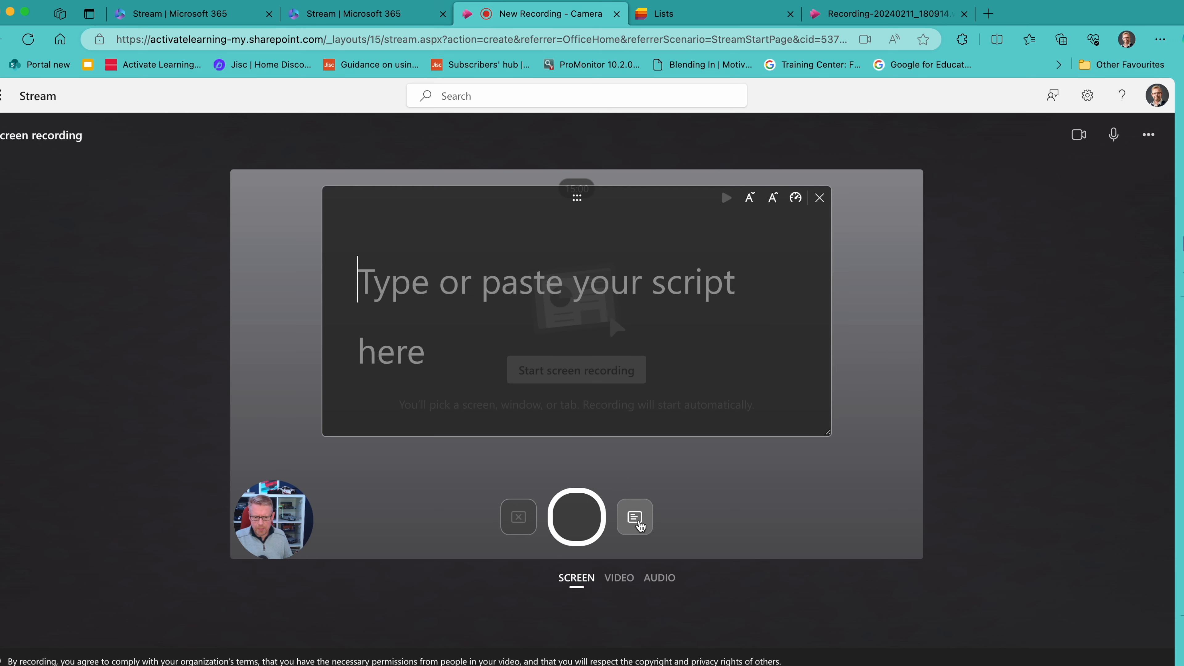
pyautogui.click(379, 301)
pyautogui.press('super+v')
pyautogui.scroll(10, 575, 323)
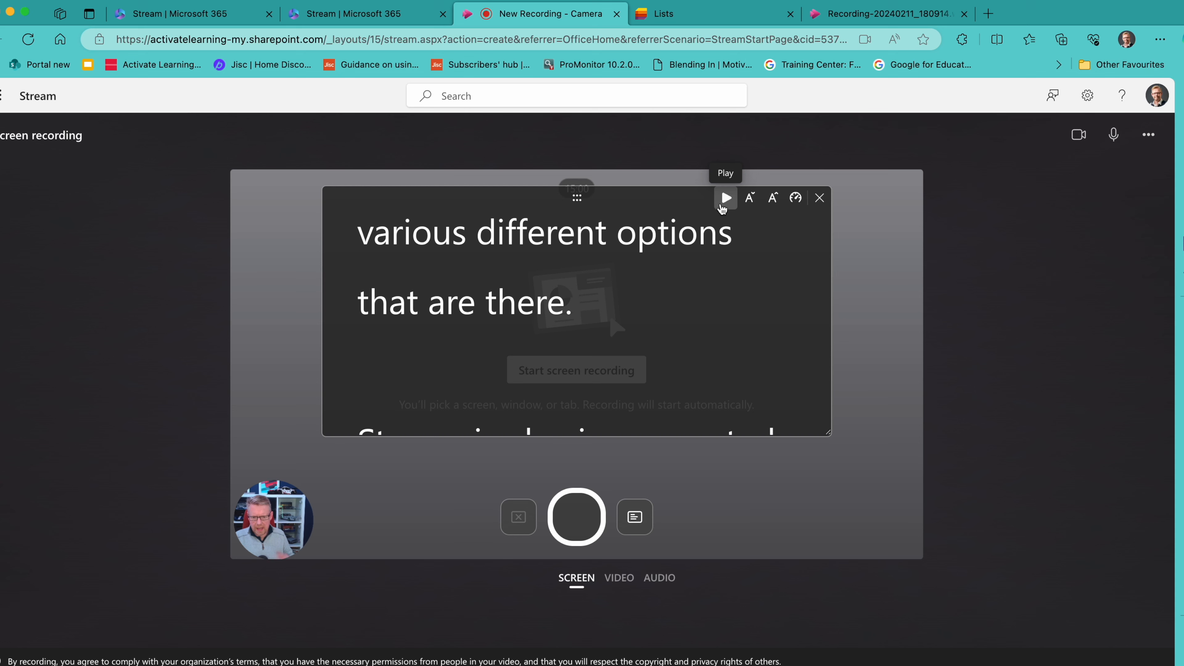
pyautogui.scroll(10, 703, 251)
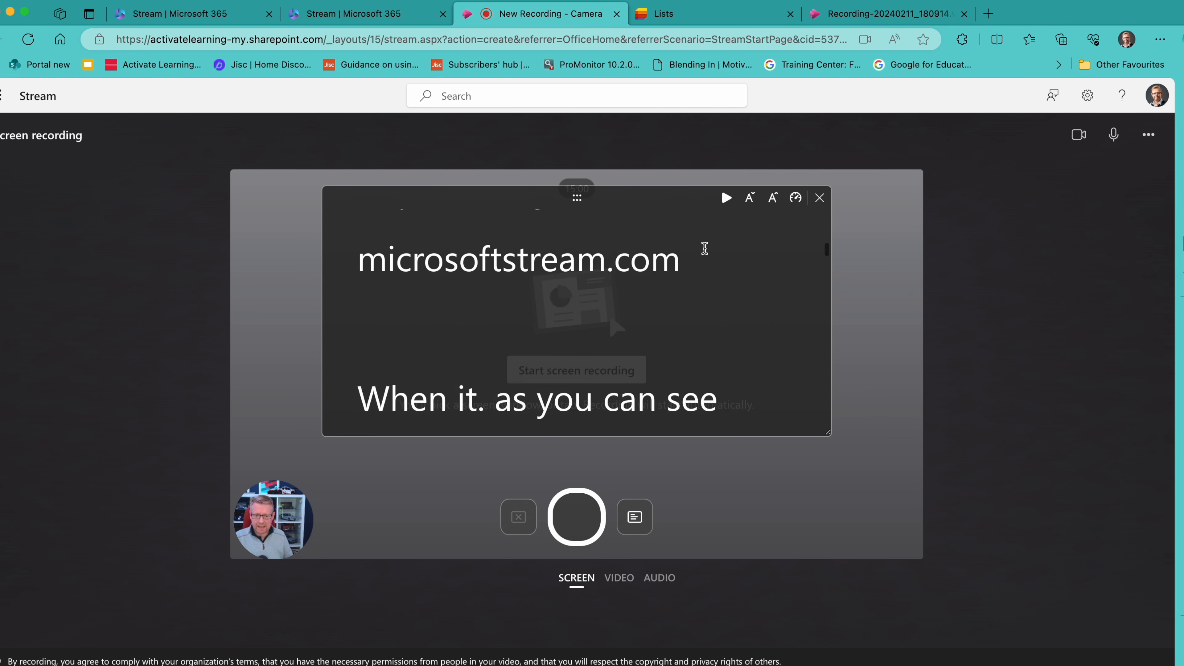
pyautogui.click(727, 200)
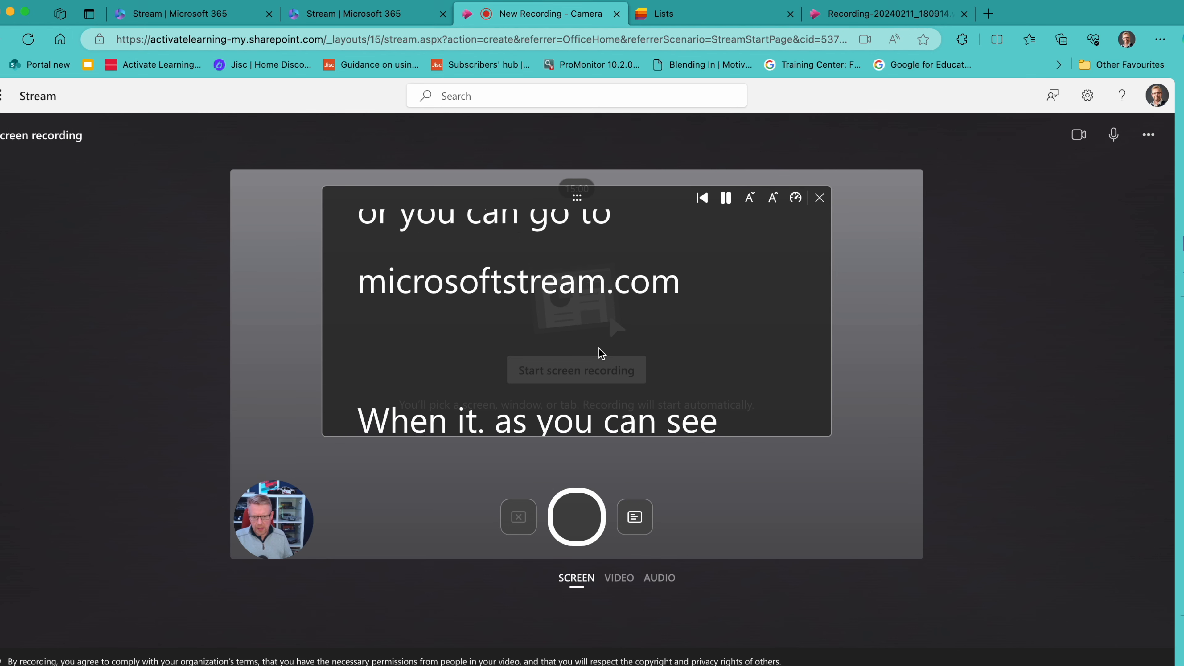
# - View the teleprompter's scroll speed setting, reduce its font size by three steps and close the teleprompter
pyautogui.click(795, 198)
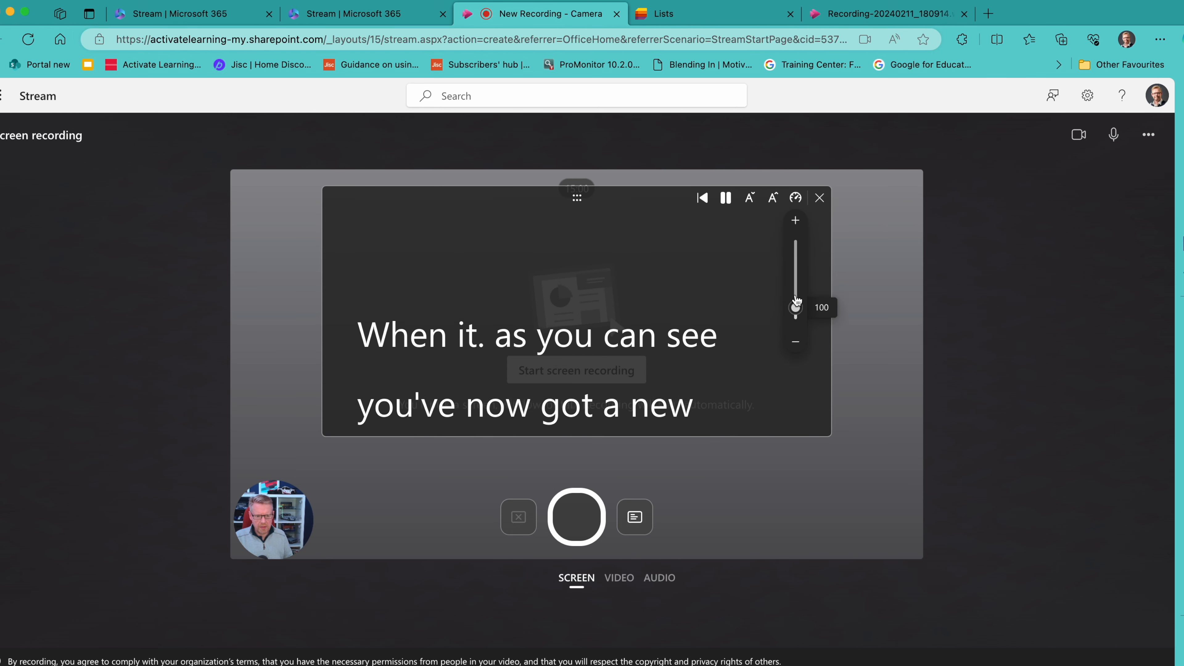
pyautogui.click(751, 198)
pyautogui.click(753, 198)
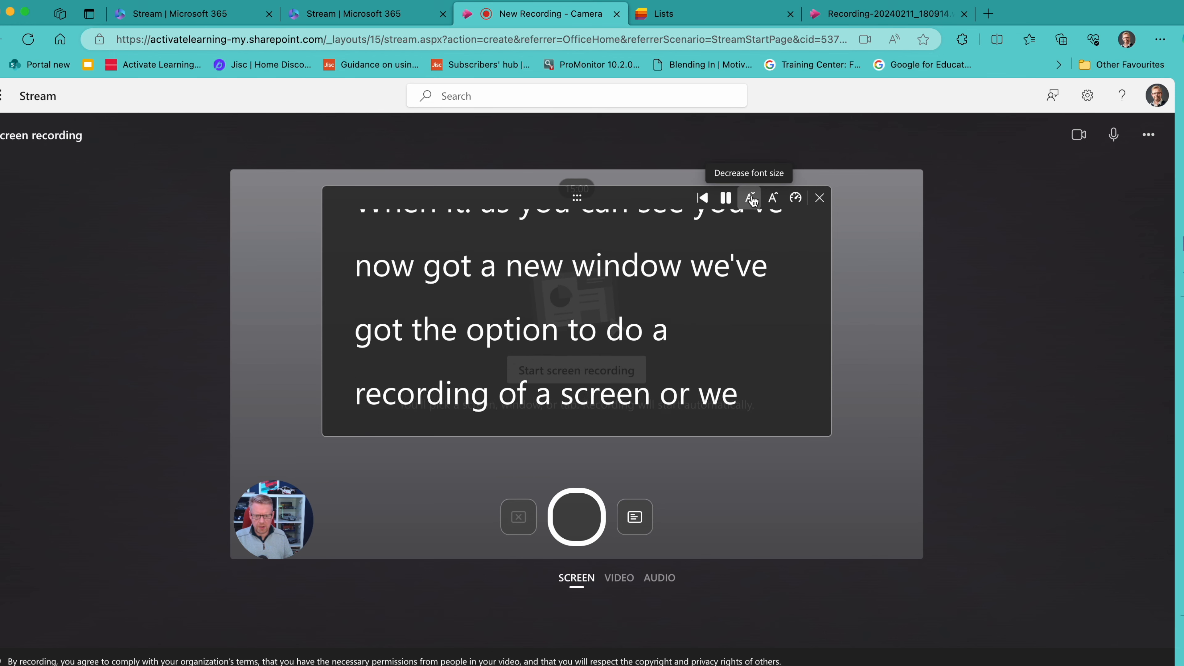
pyautogui.click(751, 198)
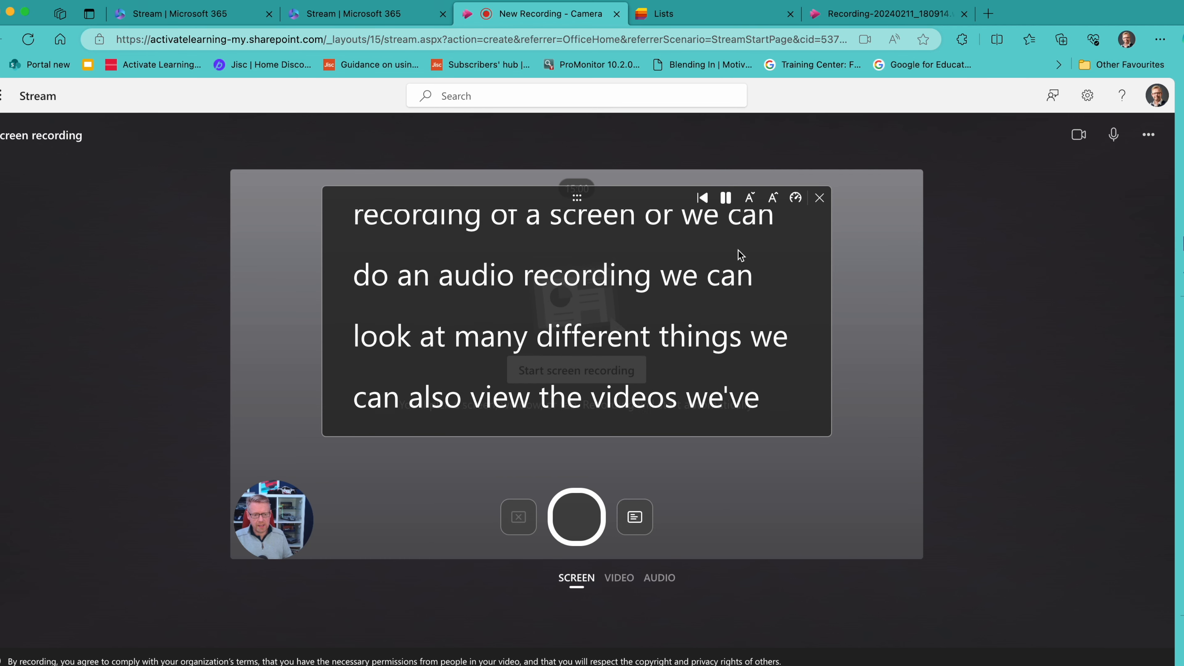
pyautogui.click(819, 198)
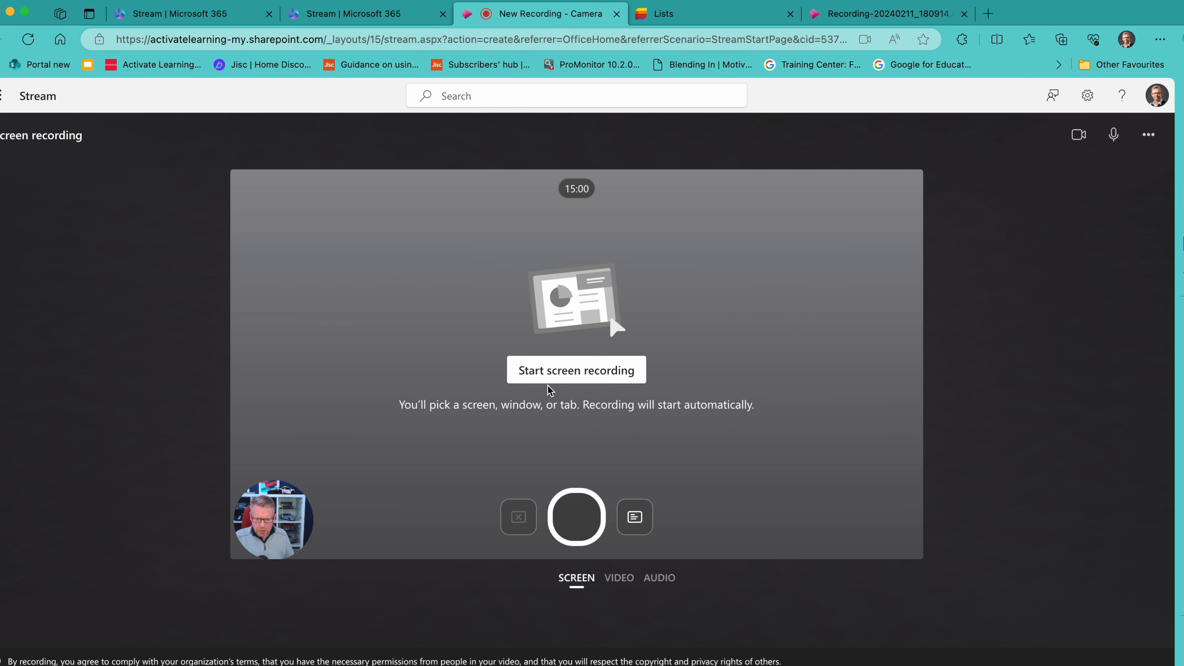
# - Start the screen recording, sharing the Hello.docx Microsoft Edge tab with its tab audio included
pyautogui.click(566, 382)
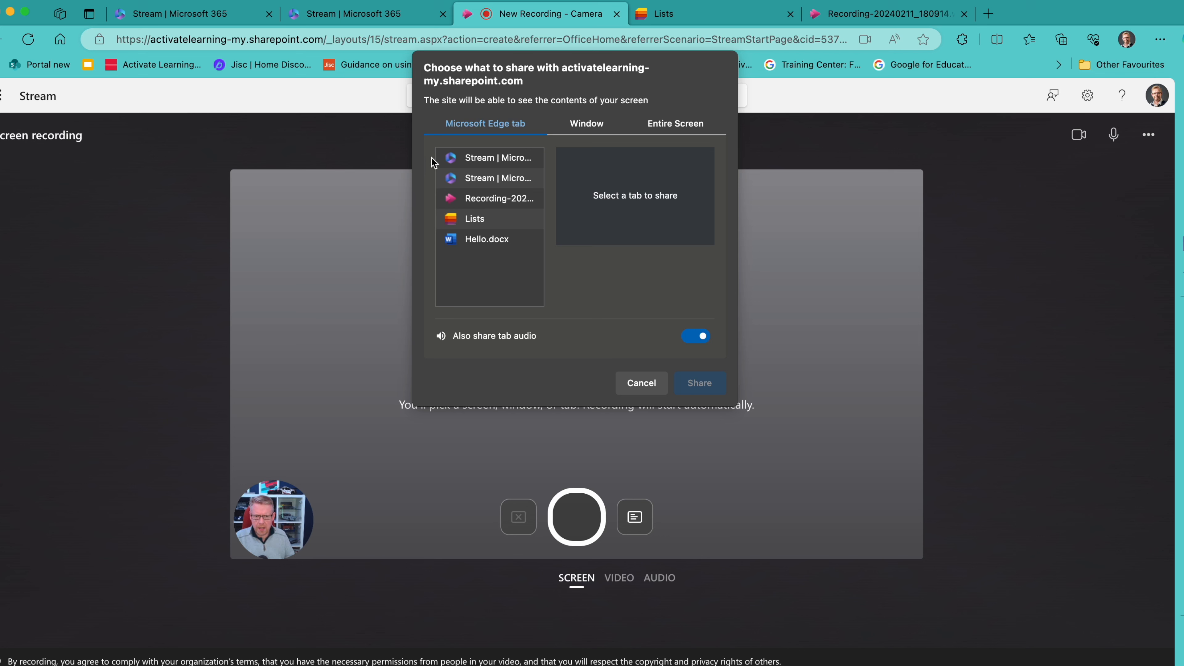
pyautogui.click(688, 125)
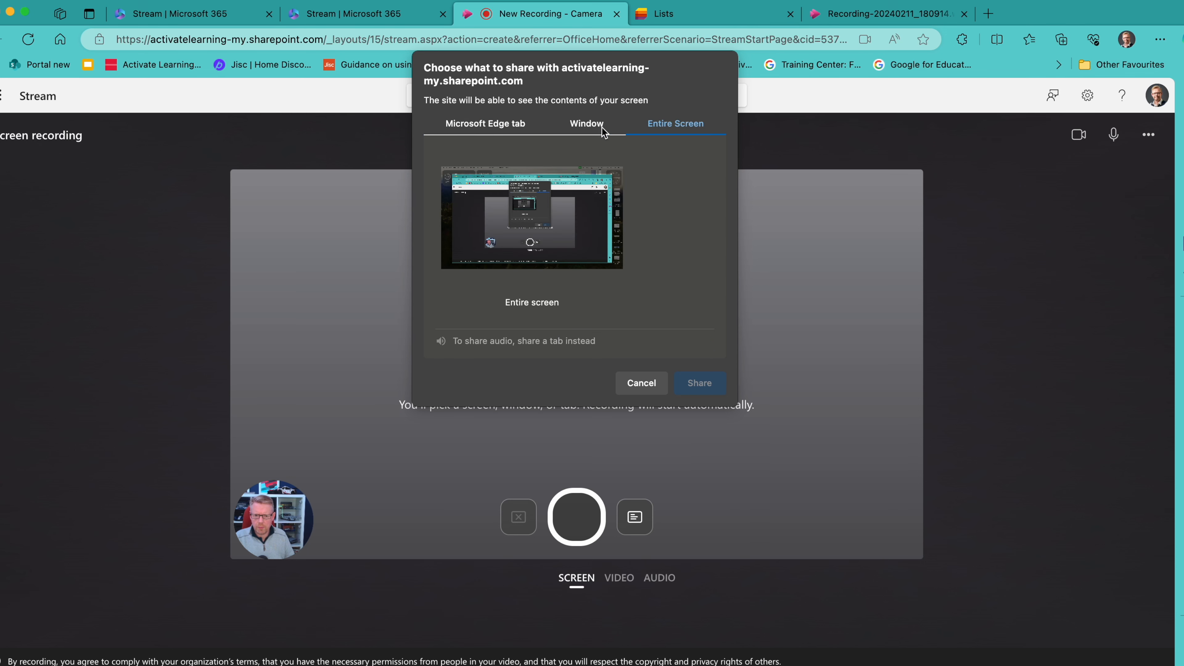
pyautogui.click(587, 124)
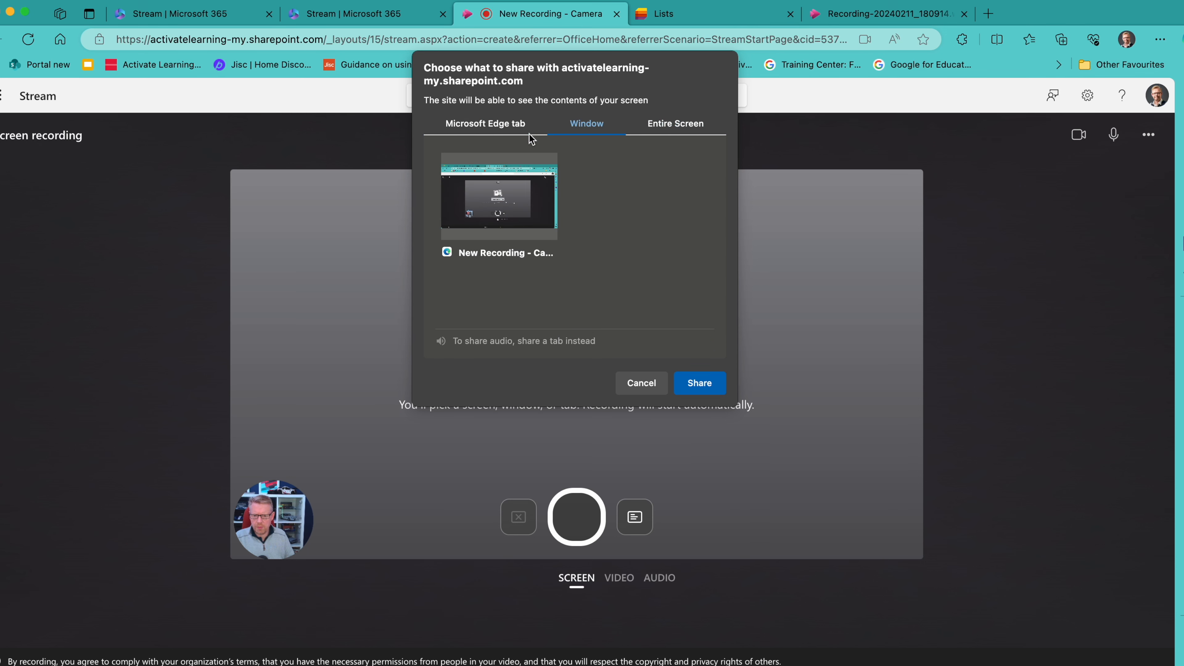
pyautogui.click(509, 127)
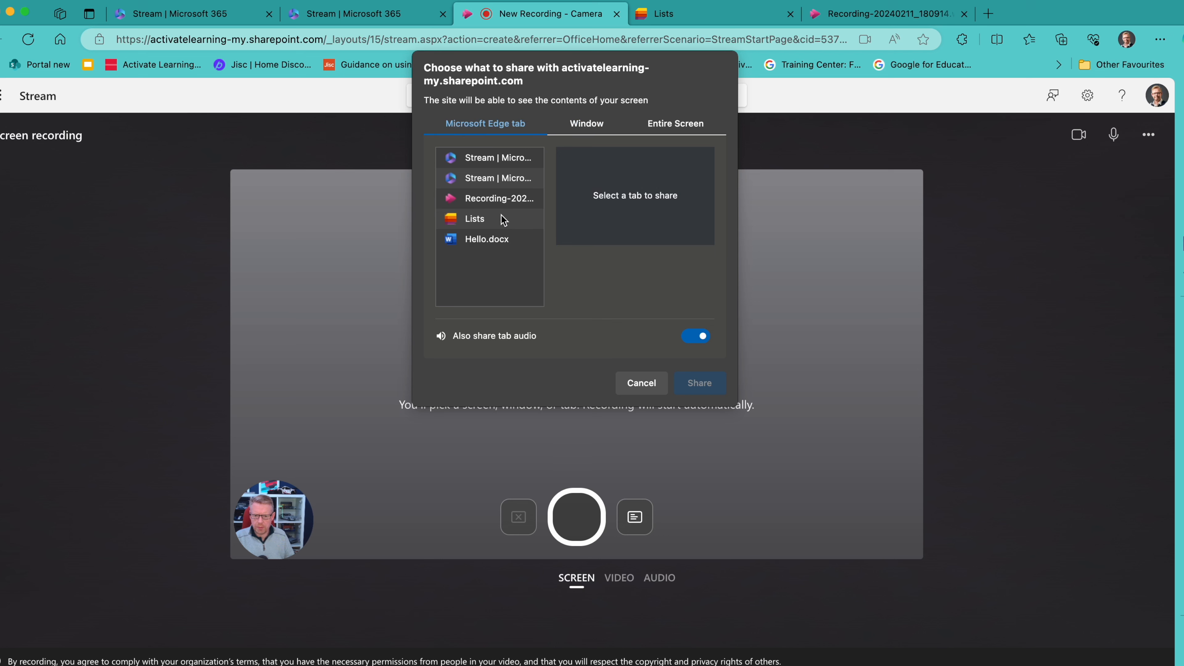
pyautogui.click(470, 242)
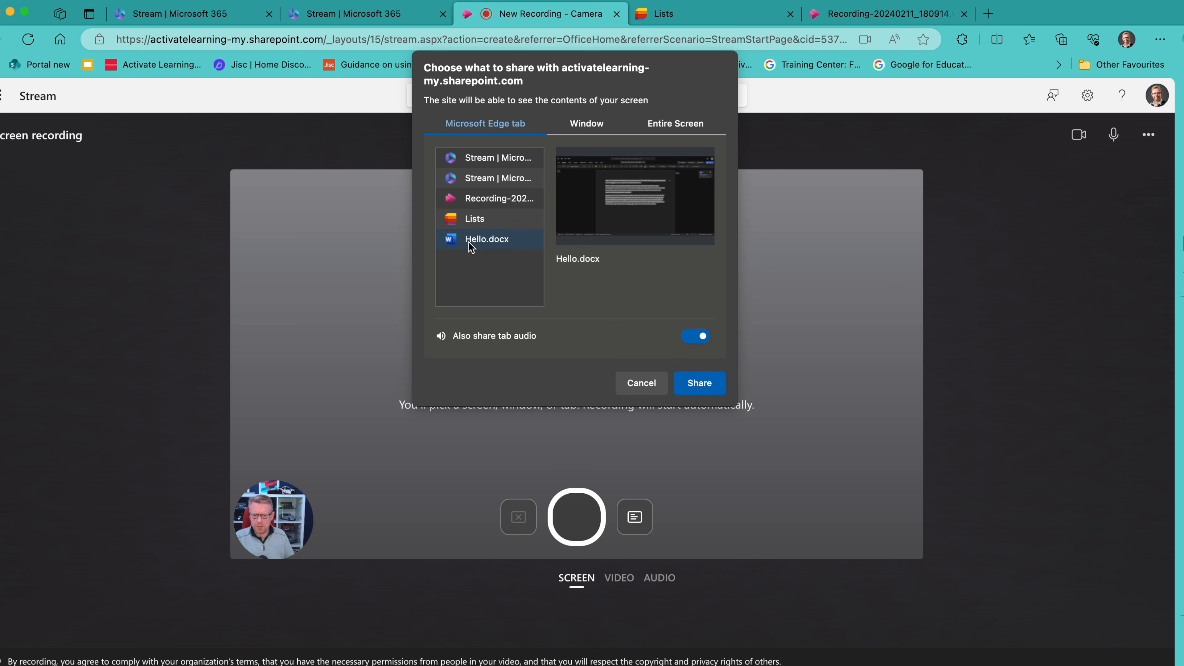
pyautogui.click(701, 387)
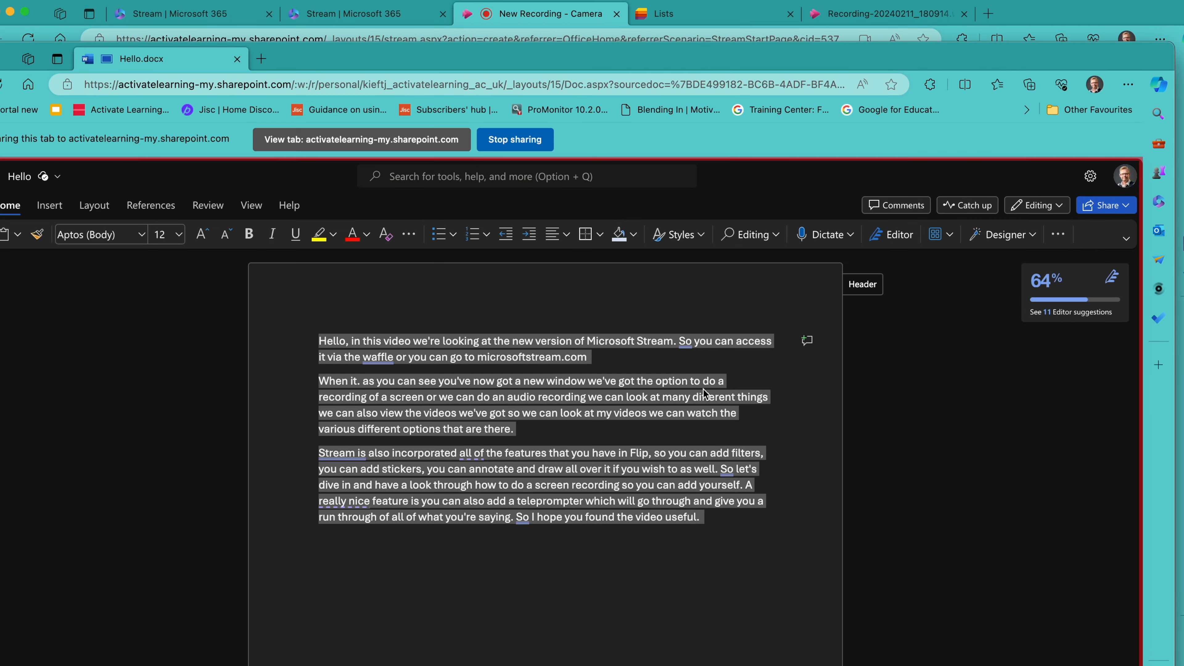
# - Stop sharing the Hello.docx tab to end the recording and minimise its window to return to the clip review
pyautogui.moveTo(492, 57); pyautogui.dragTo(529, 14)
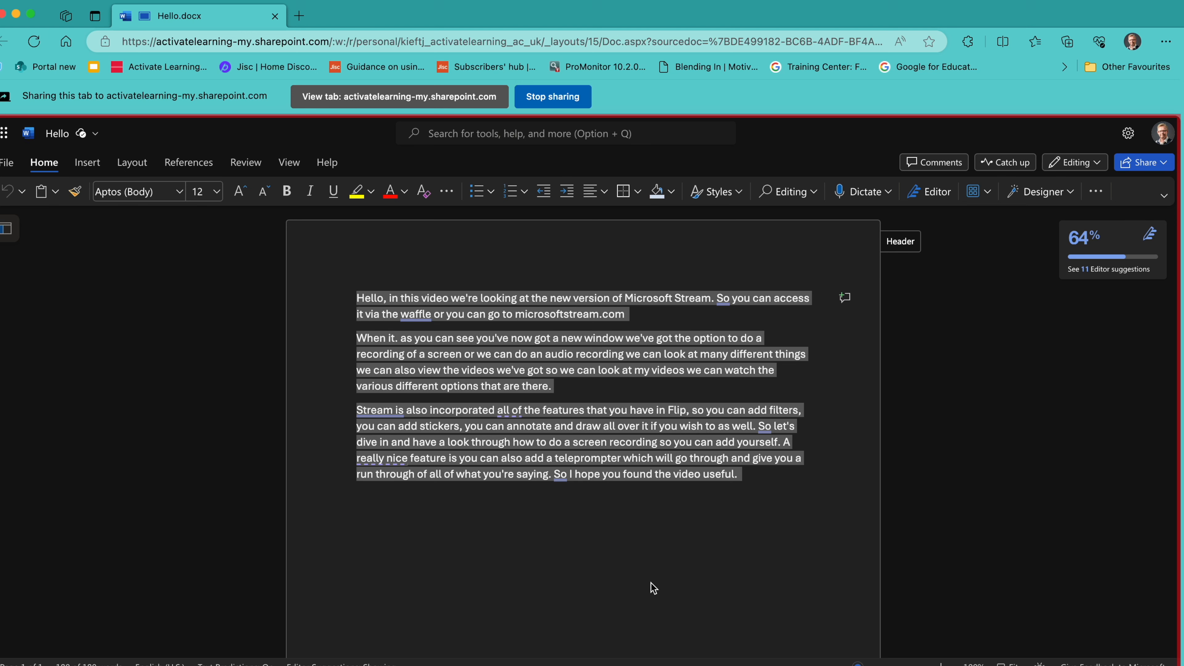
pyautogui.click(555, 98)
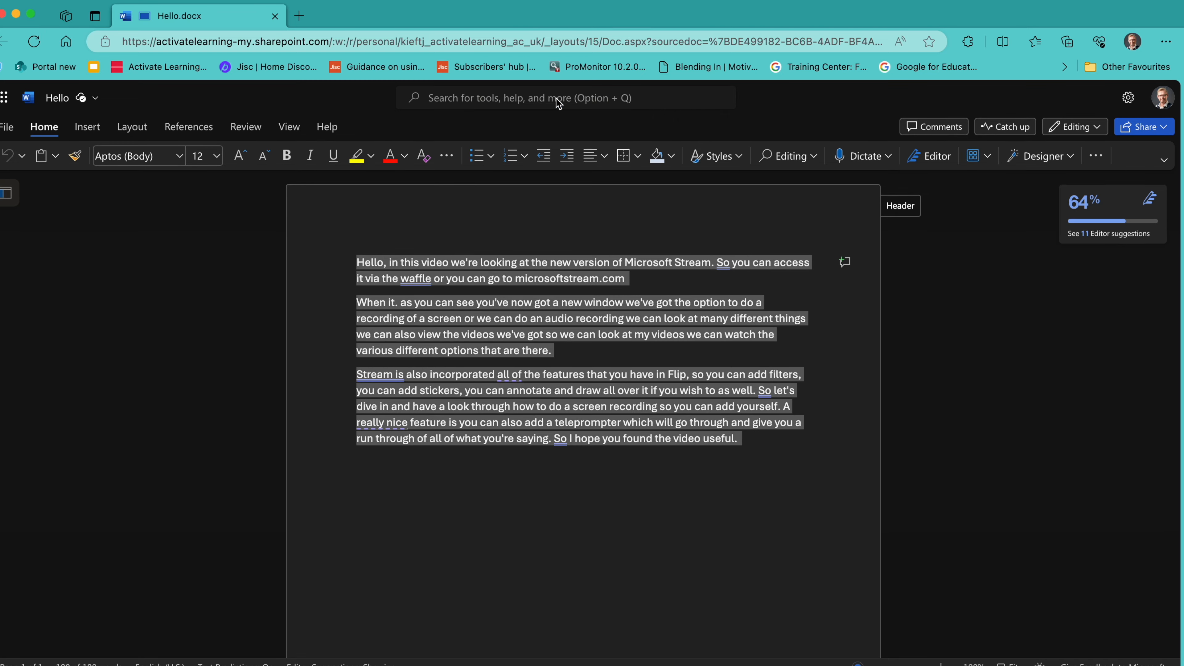
pyautogui.click(15, 14)
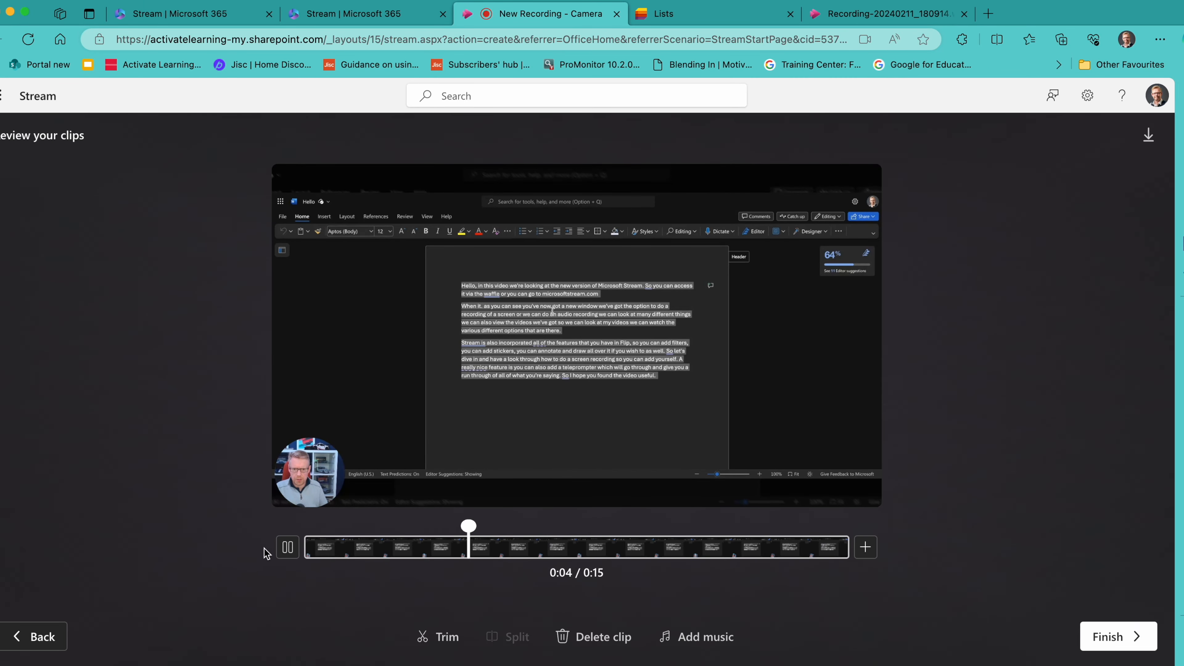
# - Trim a small portion off the start and end of the recorded clip, leaving about 14 seconds
pyautogui.click(285, 550)
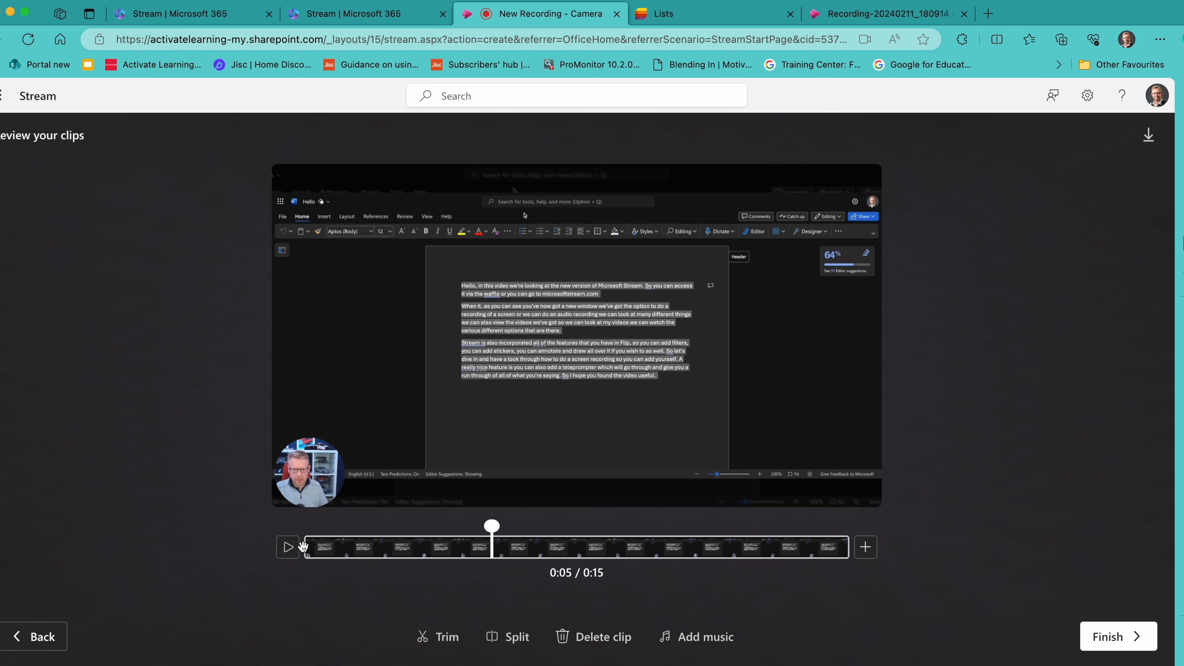
pyautogui.click(436, 644)
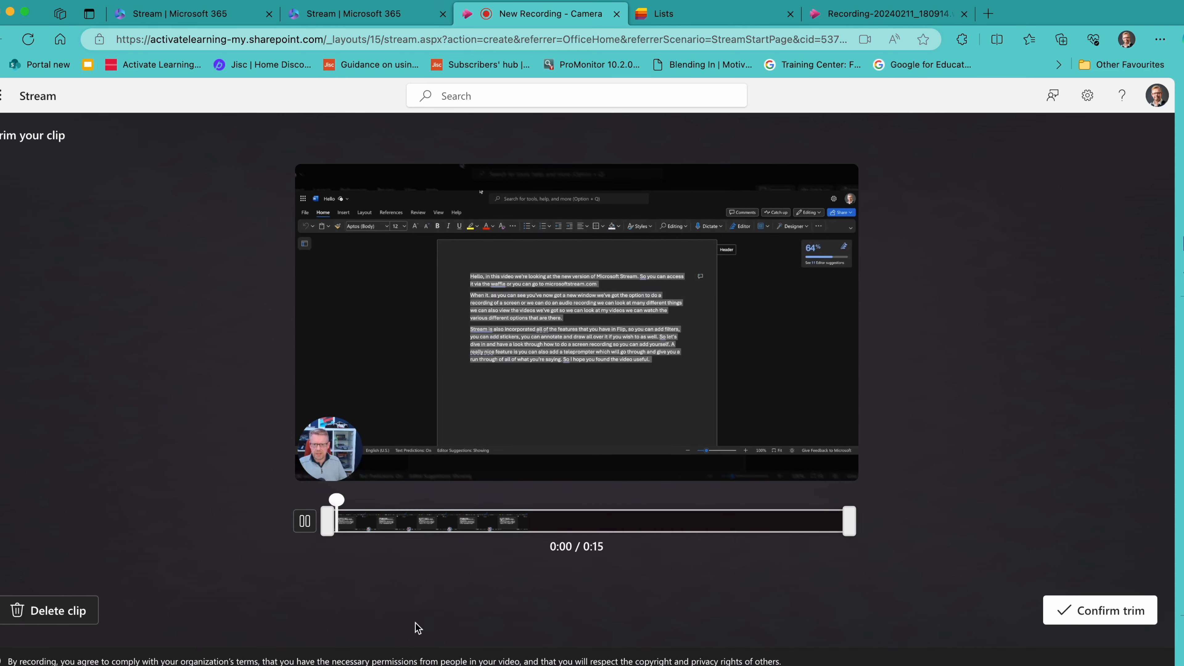
pyautogui.moveTo(333, 522); pyautogui.dragTo(351, 525)
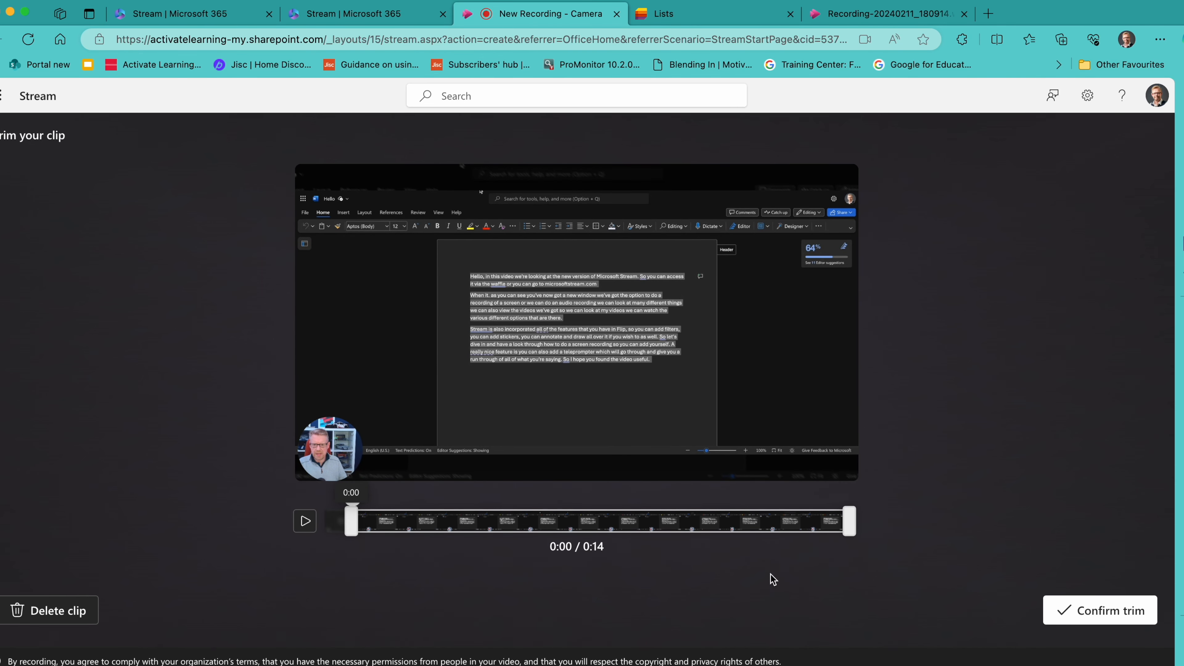
pyautogui.moveTo(854, 519); pyautogui.dragTo(845, 520)
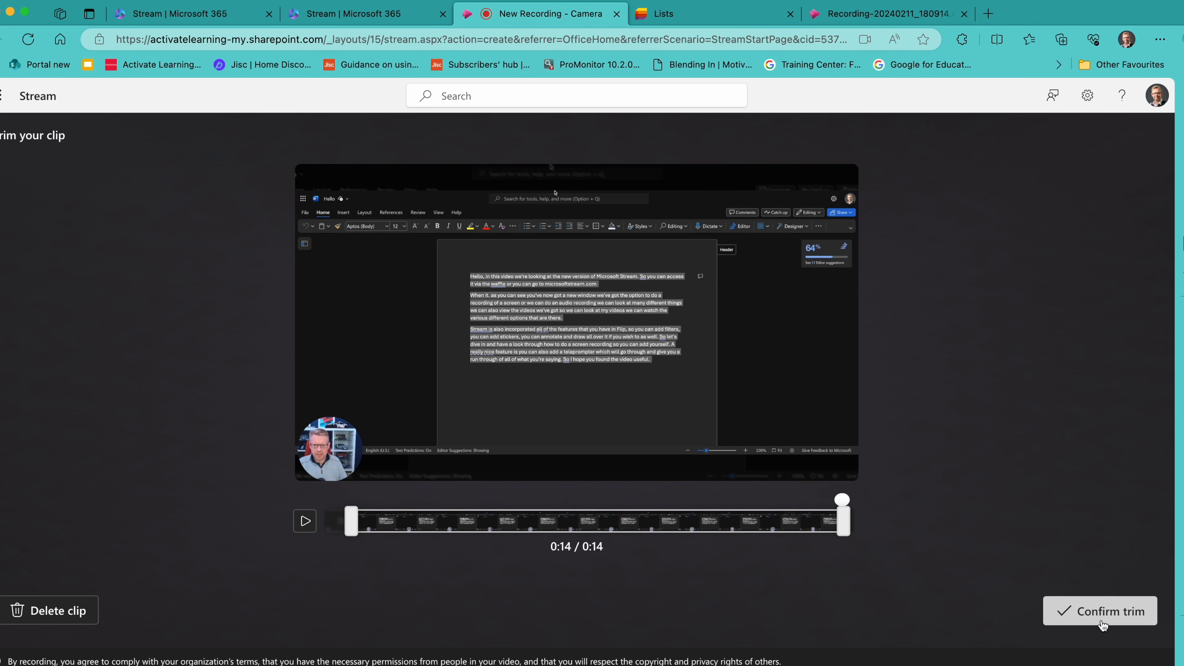
pyautogui.click(1103, 622)
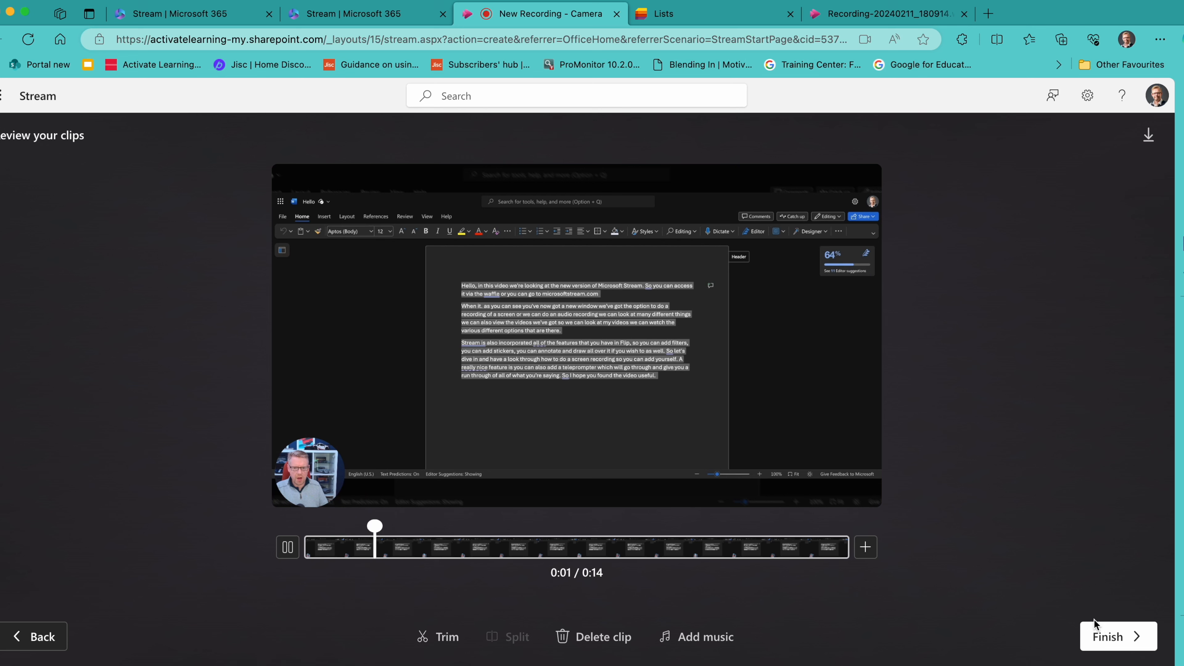
# - Add the Chill music track "In a dream" to the recording
pyautogui.click(288, 551)
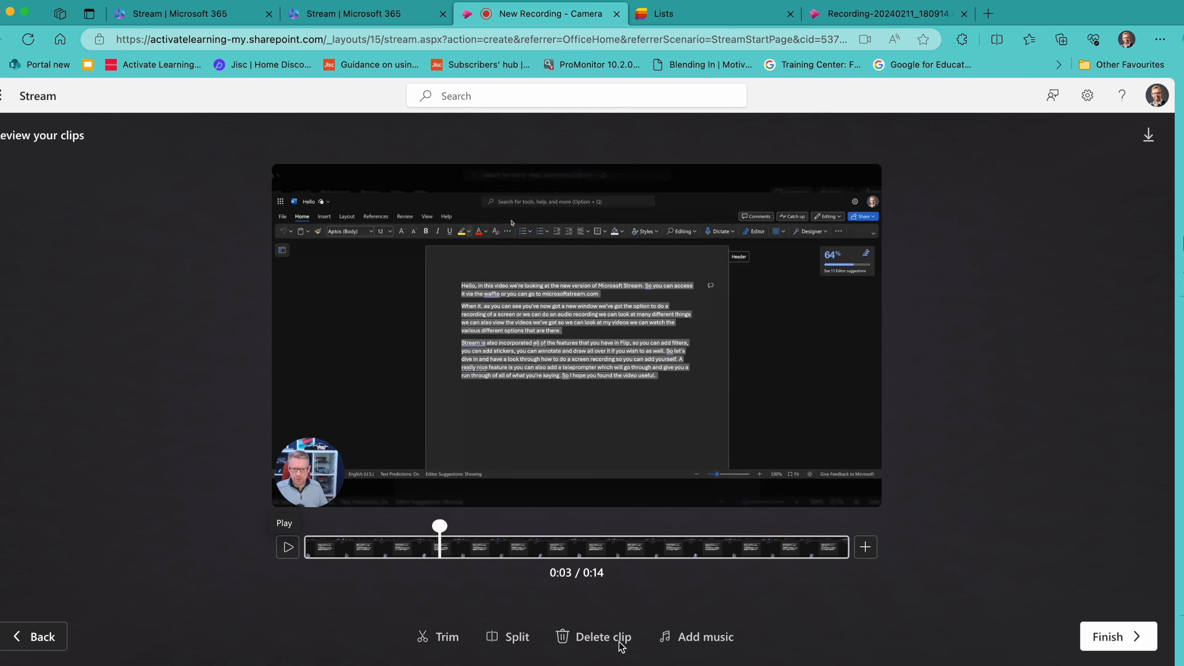
pyautogui.click(698, 637)
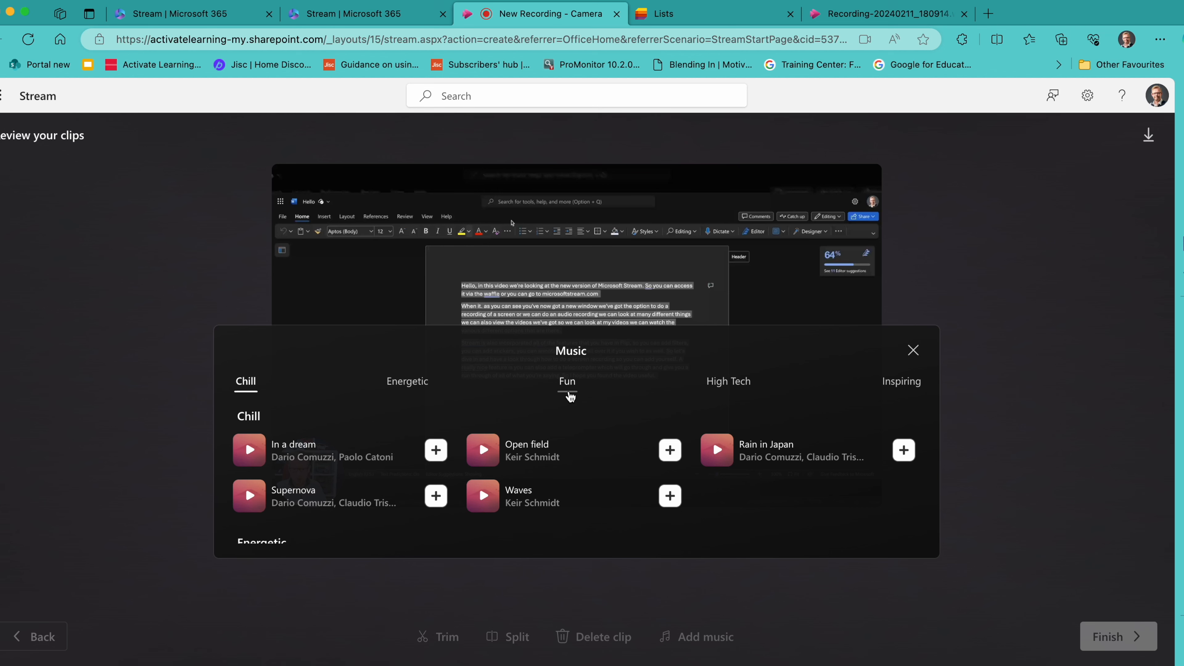
pyautogui.click(436, 450)
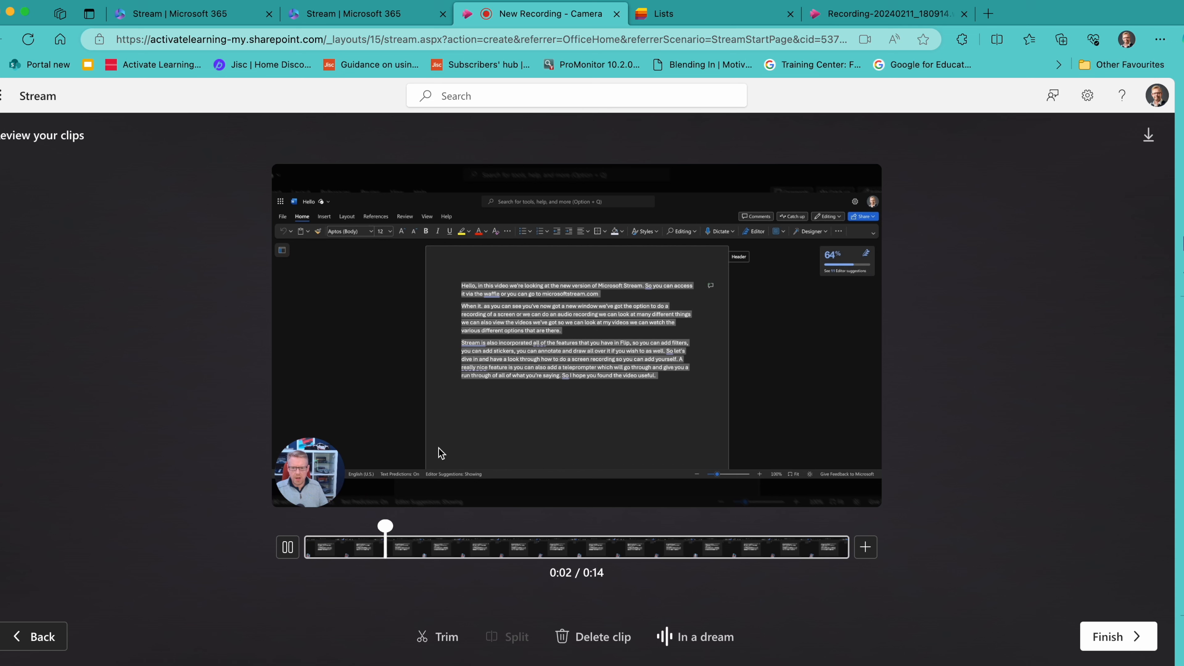
# - Pause the clip preview and finish the recording to save it as a Stream video
pyautogui.click(287, 547)
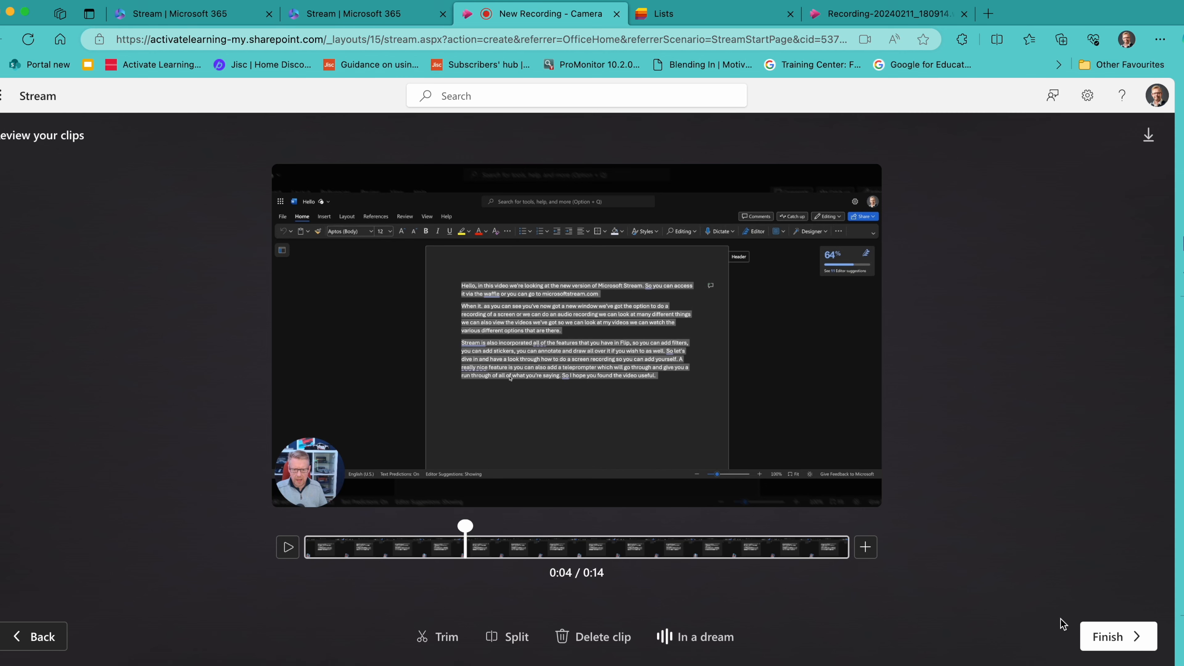
pyautogui.click(1116, 643)
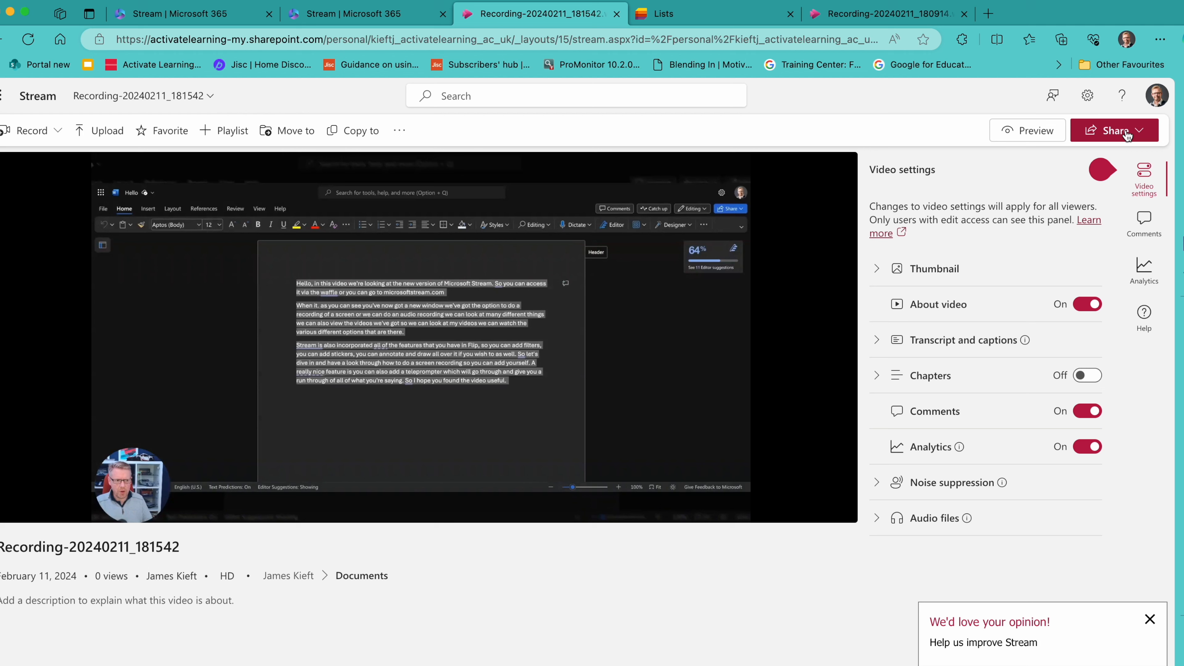
pyautogui.moveTo(136, 228)
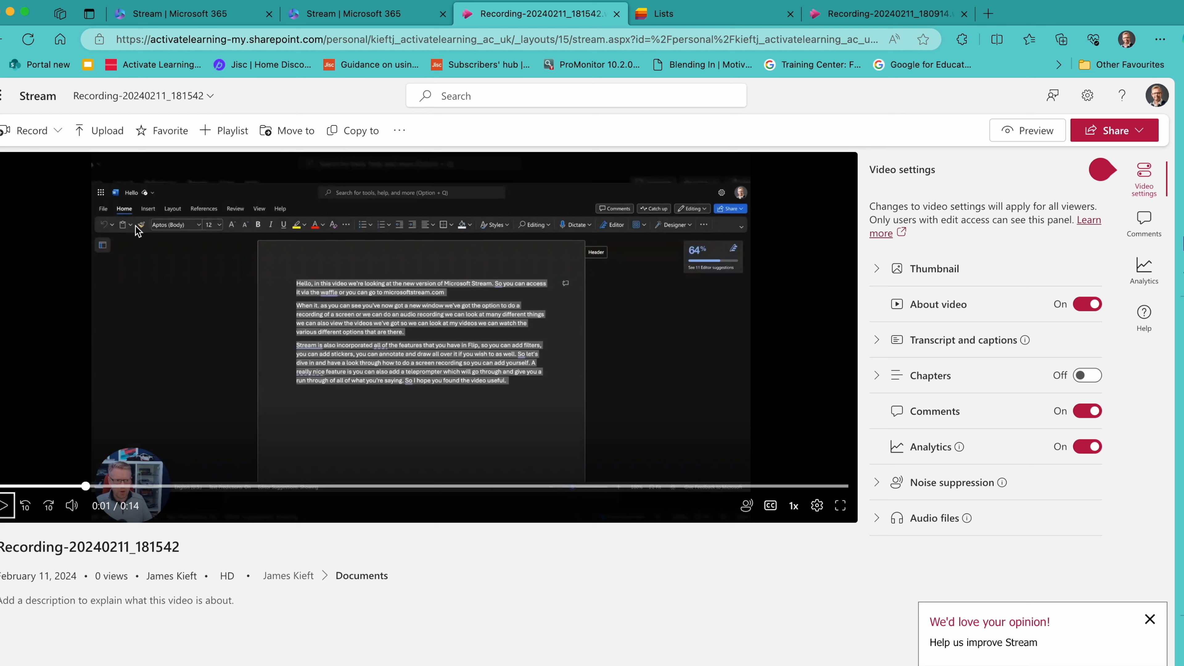